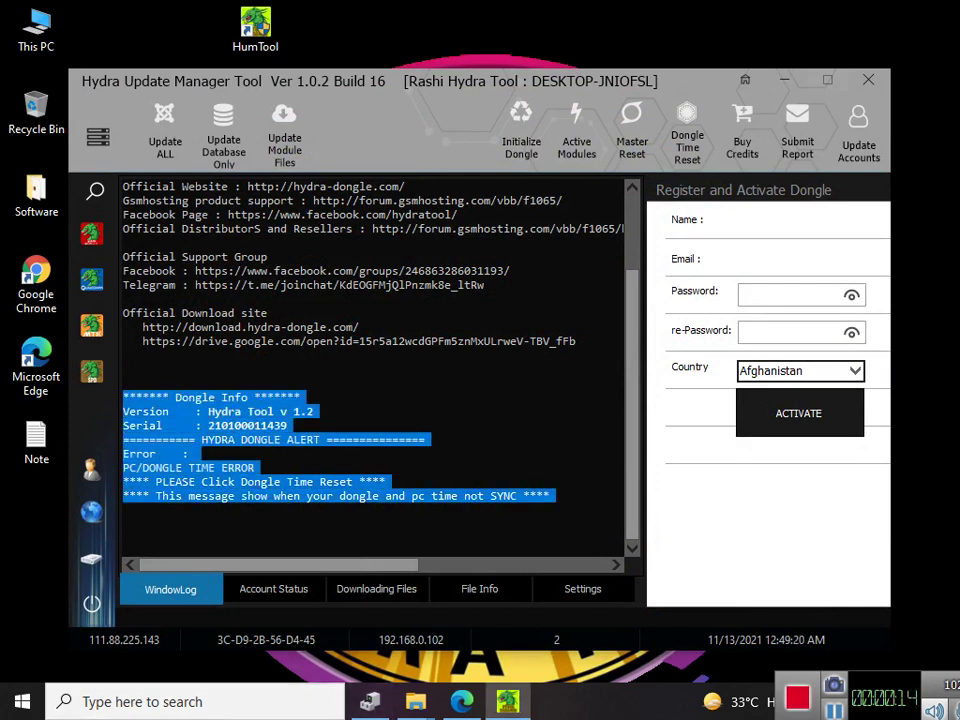
Step: Close the Hydra Update Manager Tool and bring up Device Manager
left_click(387, 482)
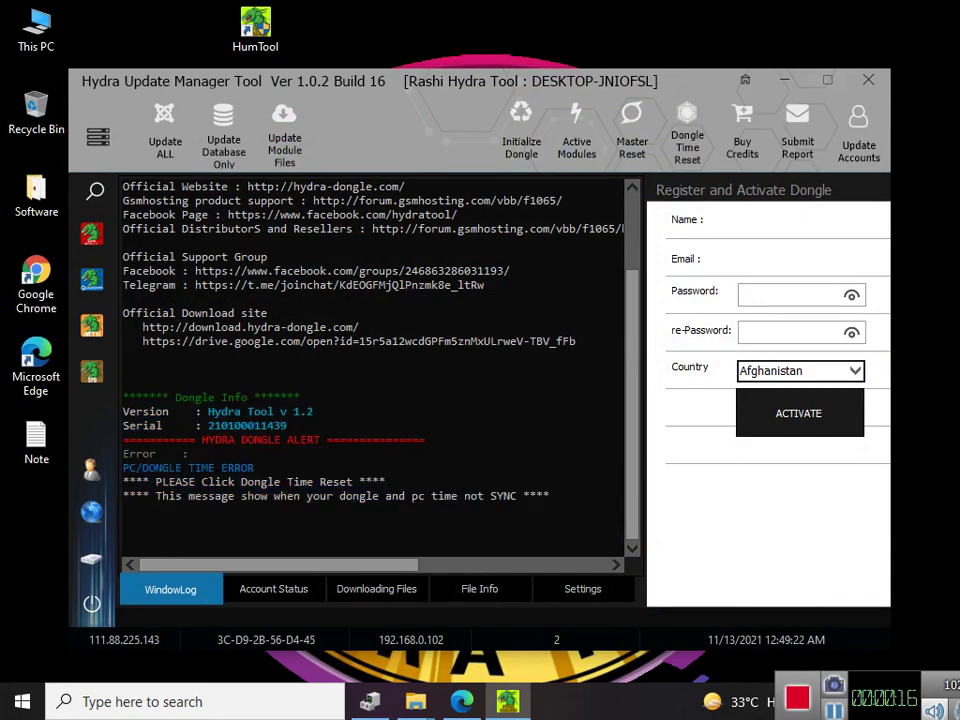
left_click(868, 80)
left_click(441, 374)
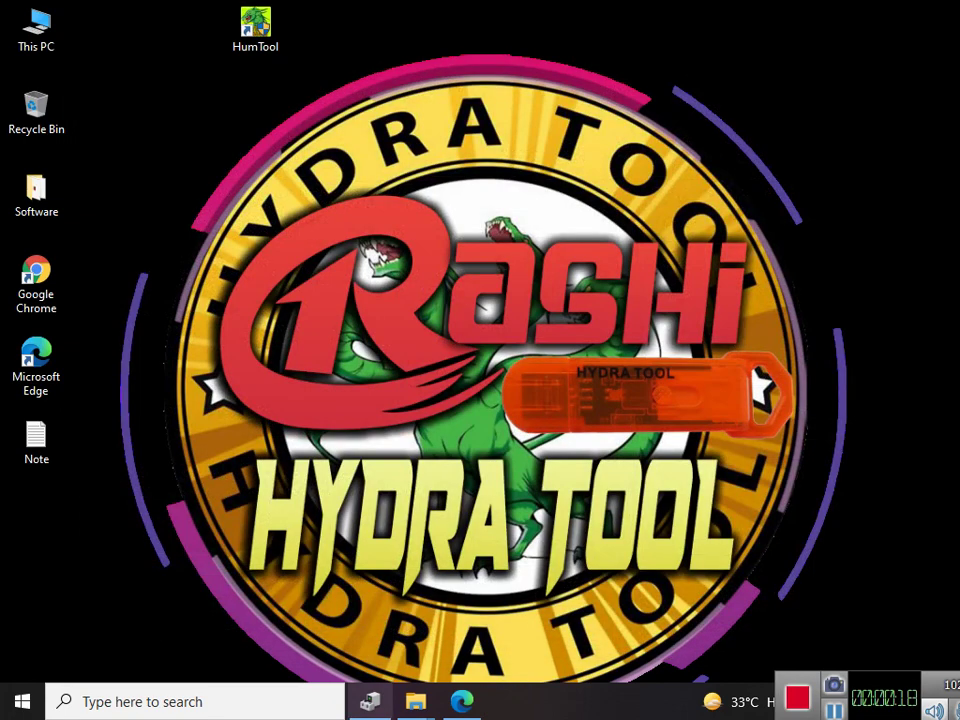
left_click(370, 702)
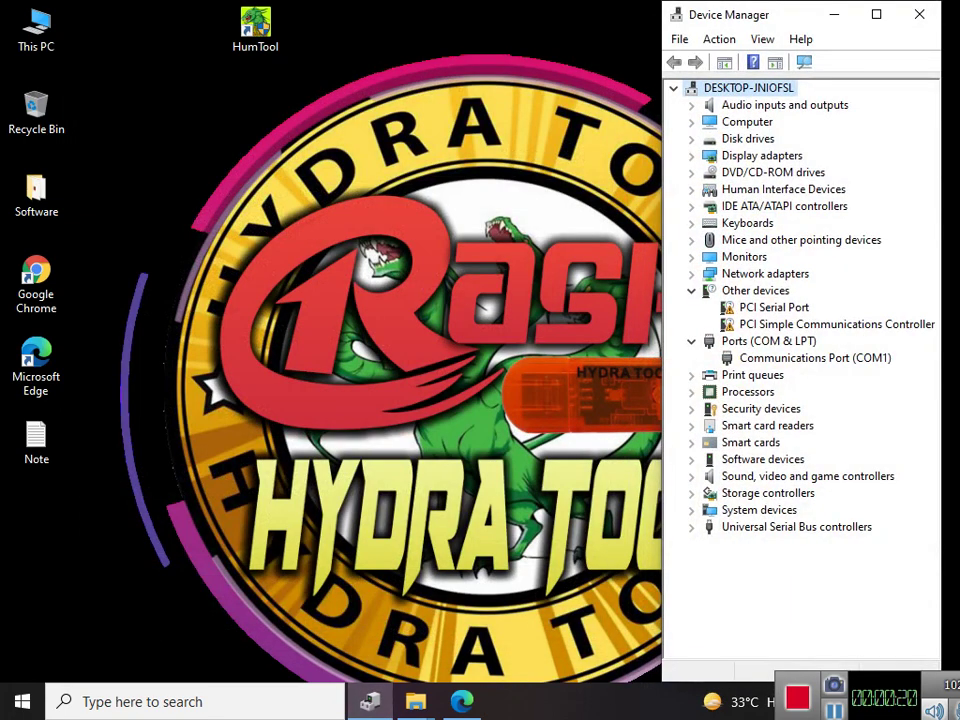
Step: Switch to the Hydra Tool folder in File Explorer and open its Driver folder
mouse_move(415, 701)
left_click(440, 600)
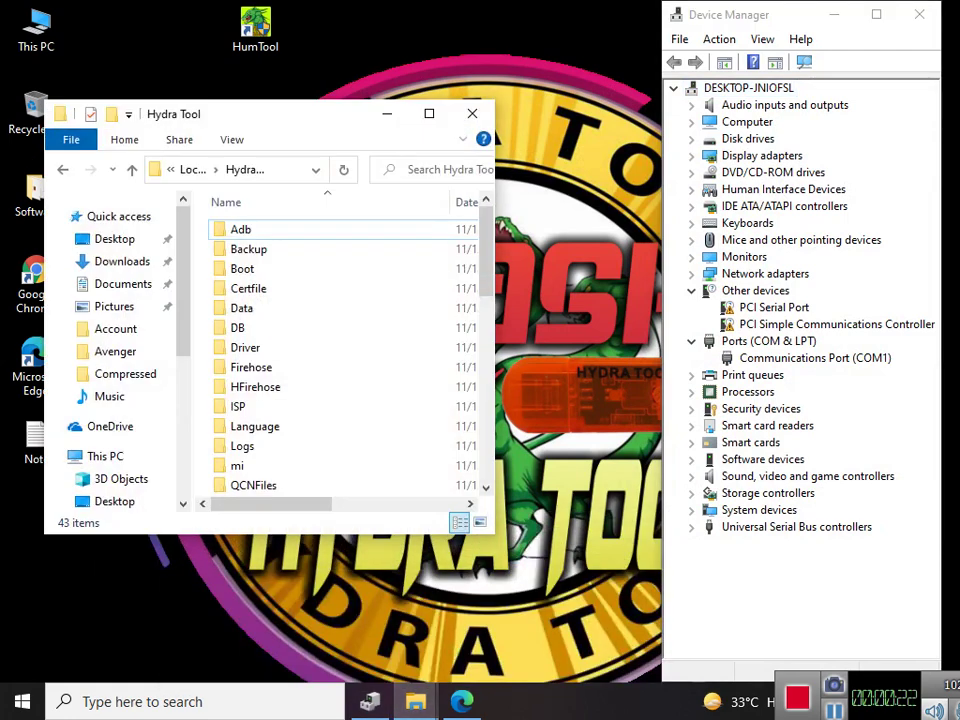
key("Down")
key("Down")
key("Down")
key("Down")
key("Down")
key("Down")
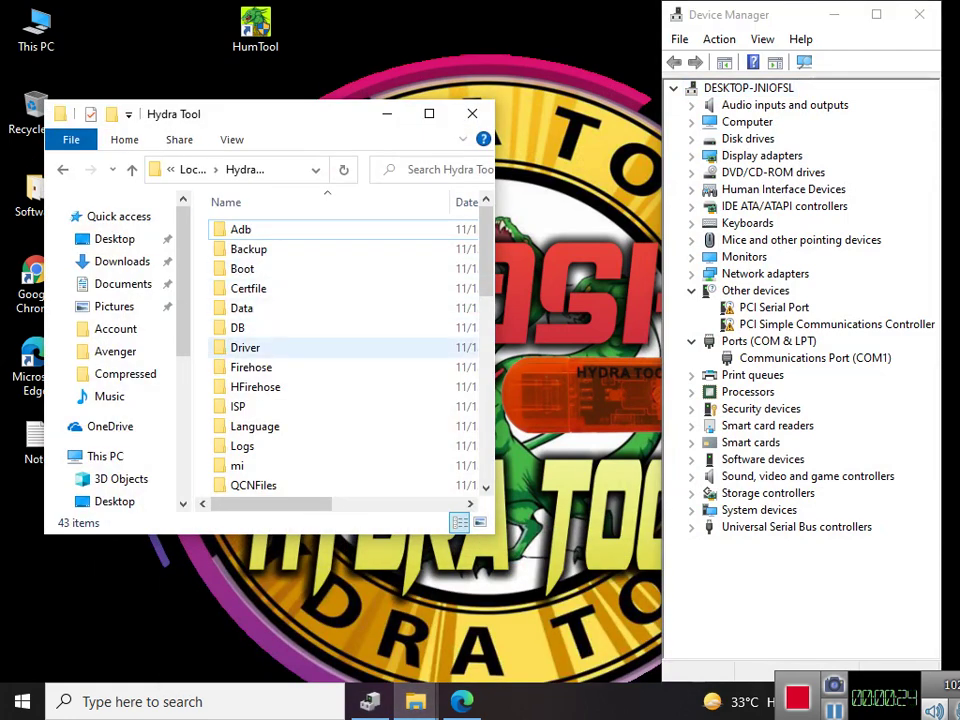
key("Return")
Step: Open the Smartcard folder and extract the Alcor_Smartcardreader archive into a folder of the same name
key("Up")
key("Up")
key("Up")
key("Up")
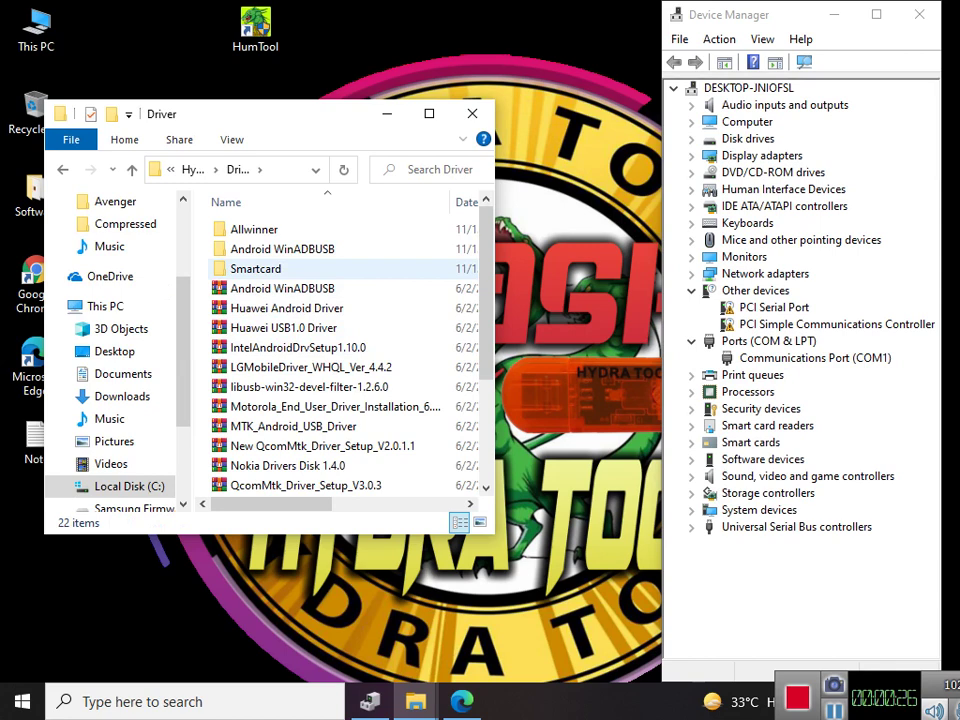
key("Return")
key("Down")
key("shift+F10")
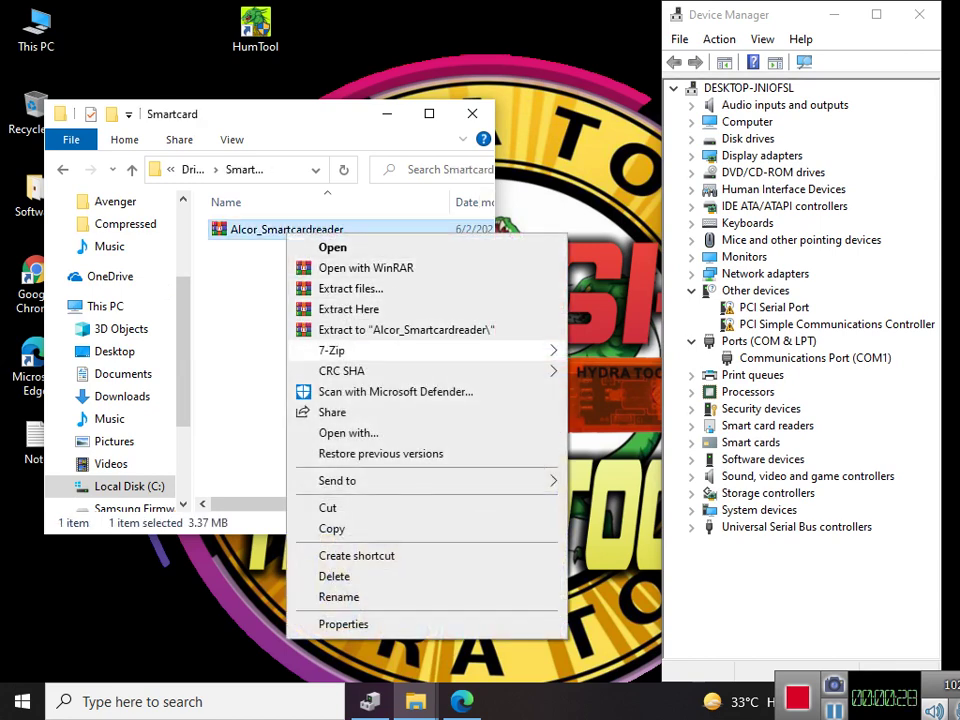
left_click(390, 330)
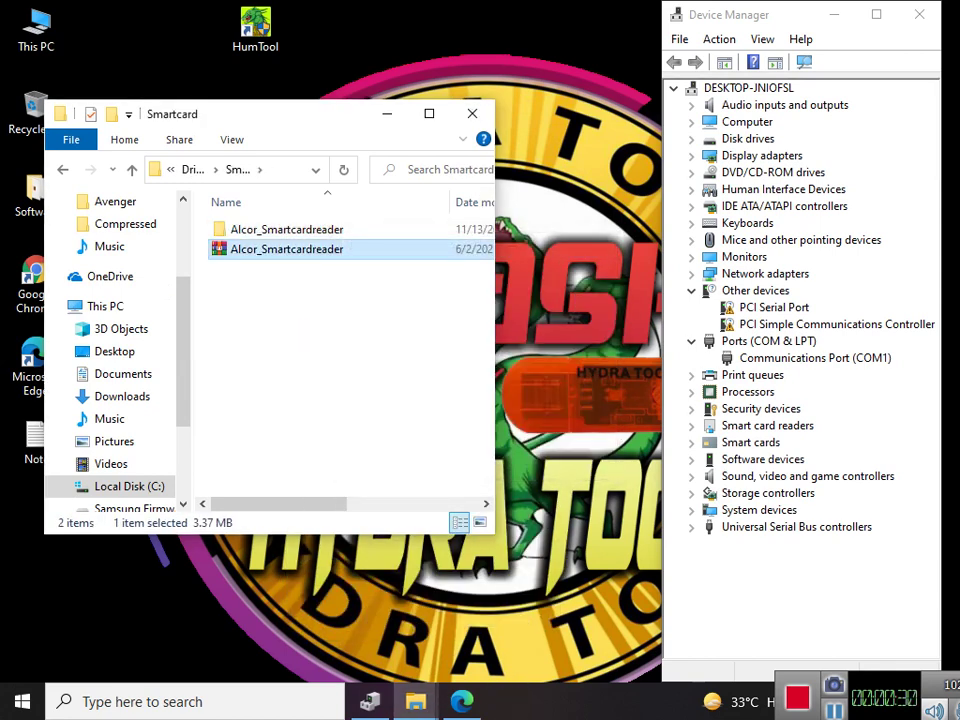
Step: Install the Alcor Micro Smart Card Reader Driver with setup from the extracted Alcor_Smartcardreader folder, and close the folder window
double_click(280, 230)
double_click(280, 230)
scroll(275, 350, "down", 4)
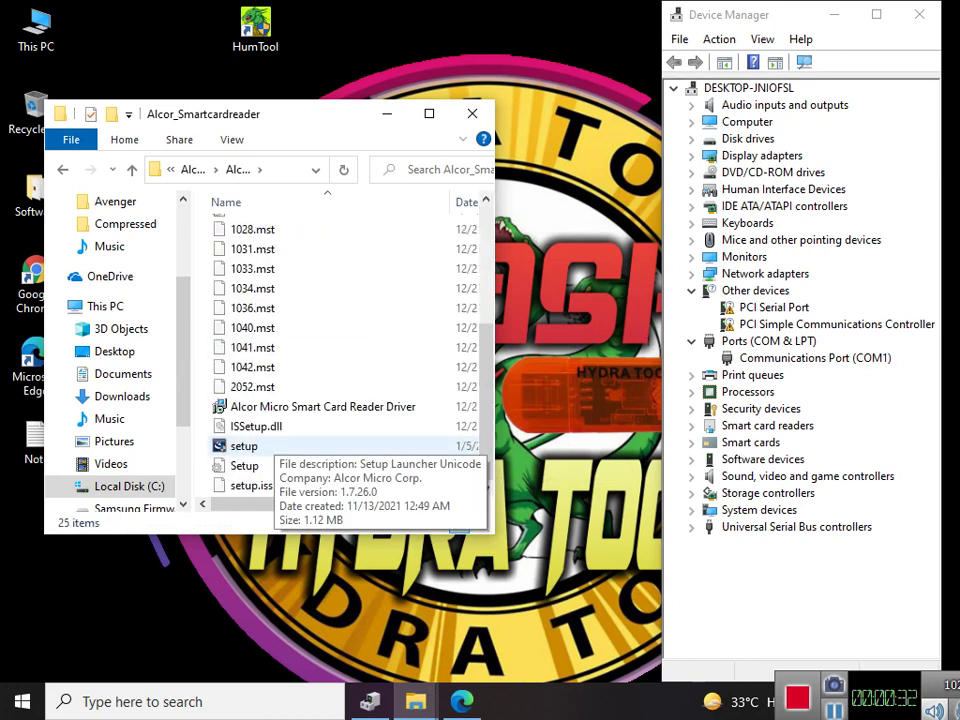
key("Return")
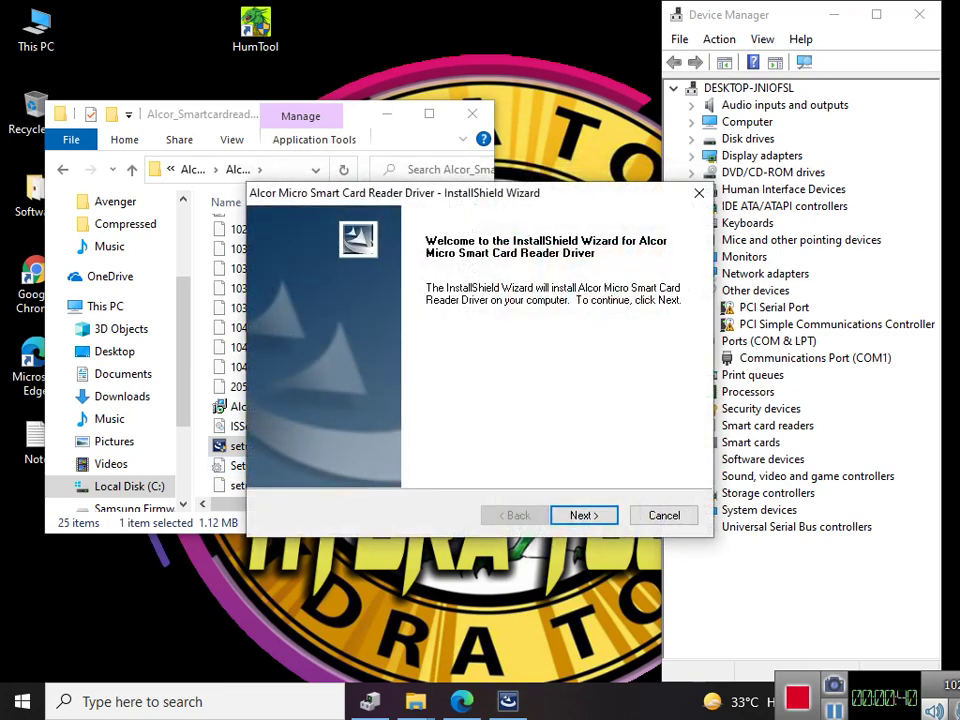
key("Return")
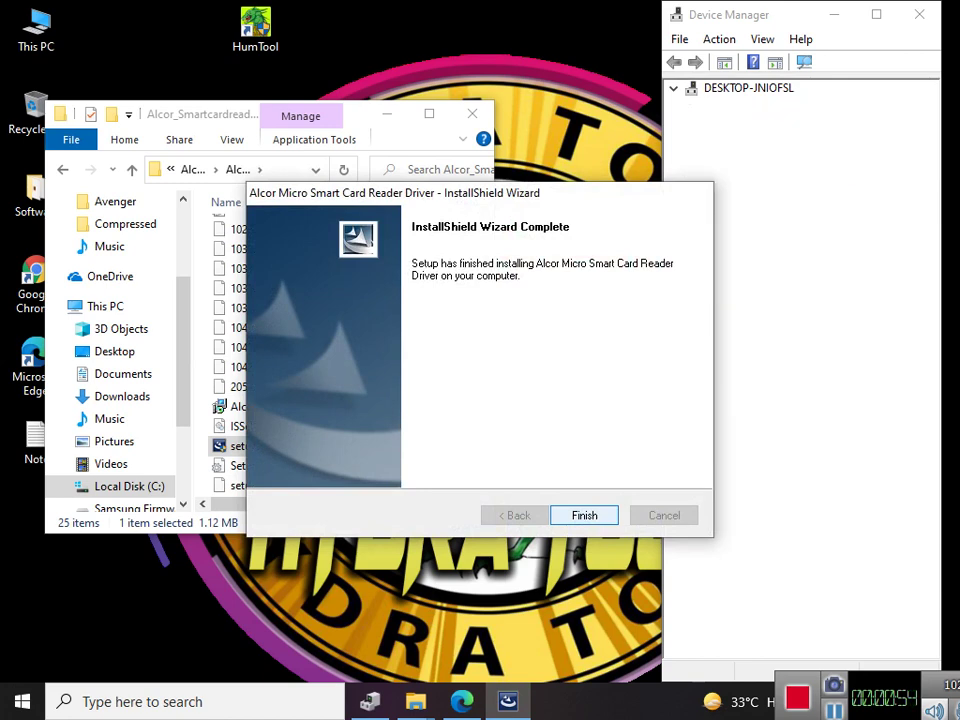
left_click(584, 515)
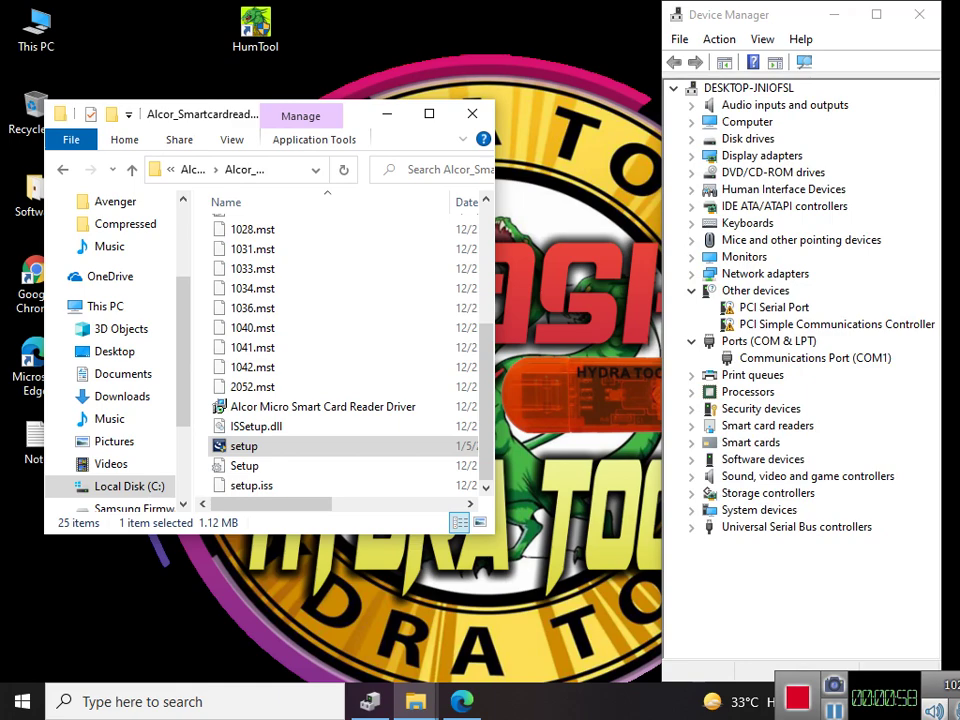
left_click(472, 113)
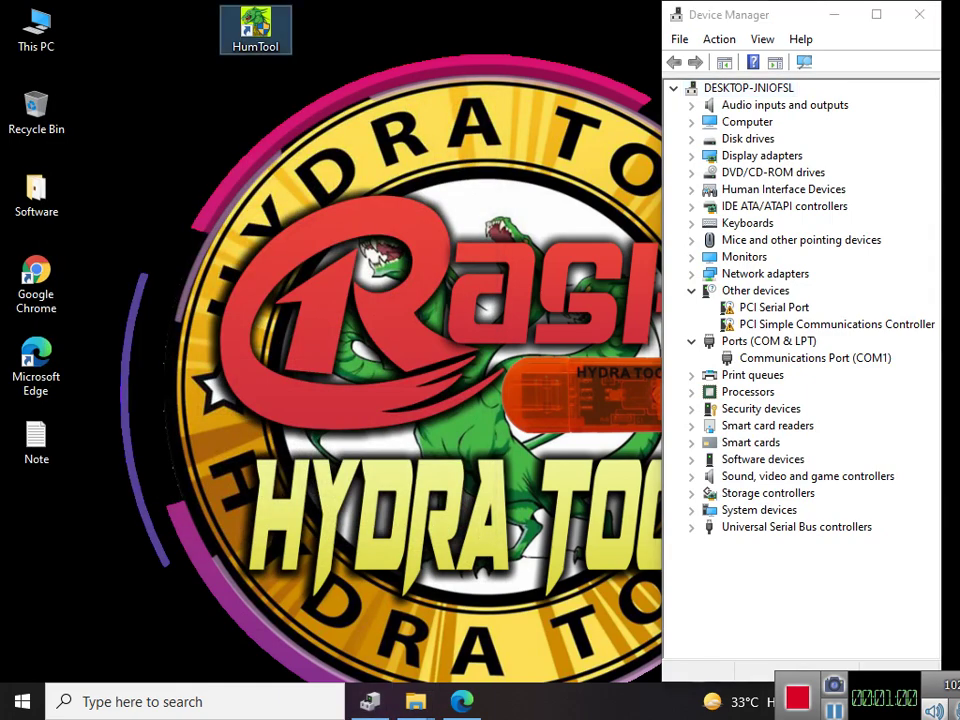
Step: Run HumTool as administrator and perform a Dongle Time Reset
right_click(244, 31)
left_click(325, 167)
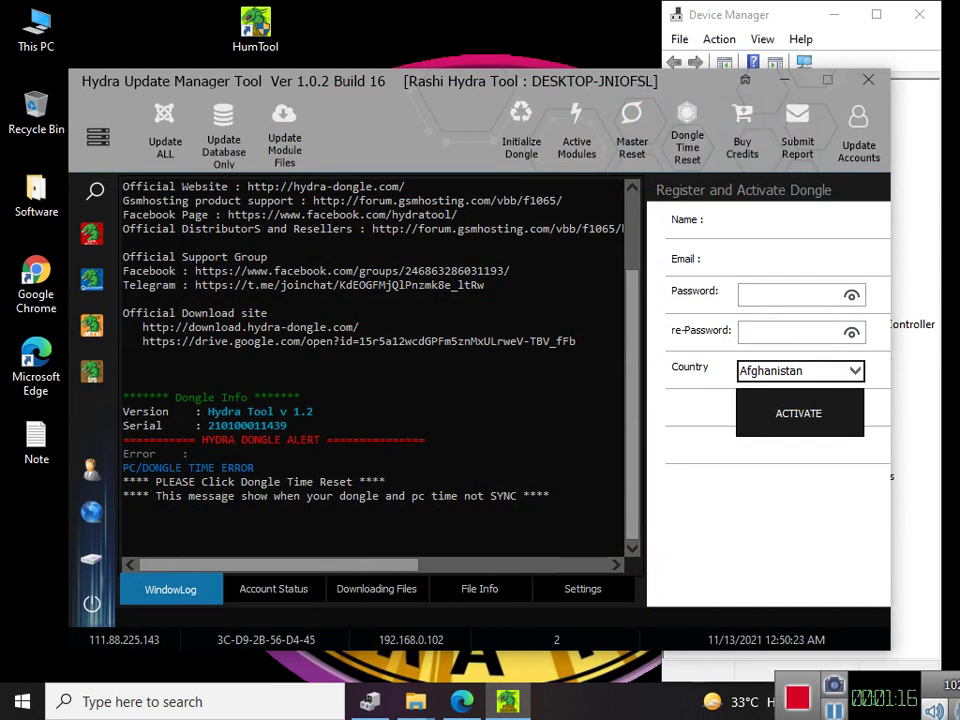
left_click(687, 134)
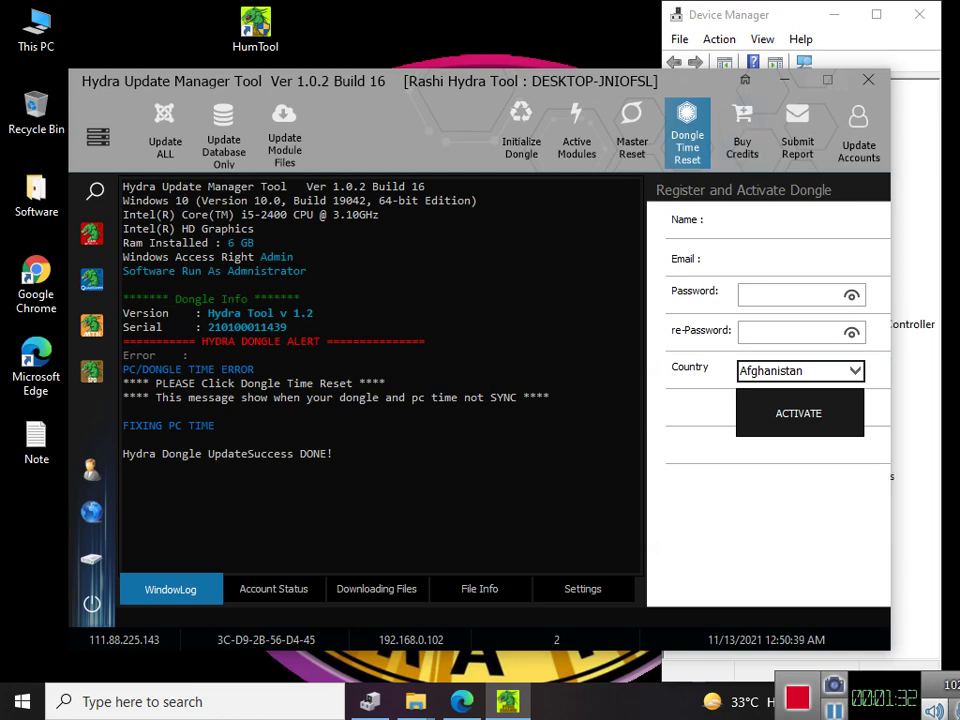
Step: Close the Hydra Update Manager Tool, restart HumTool as administrator, and check the dongle info in the log
left_click(868, 80)
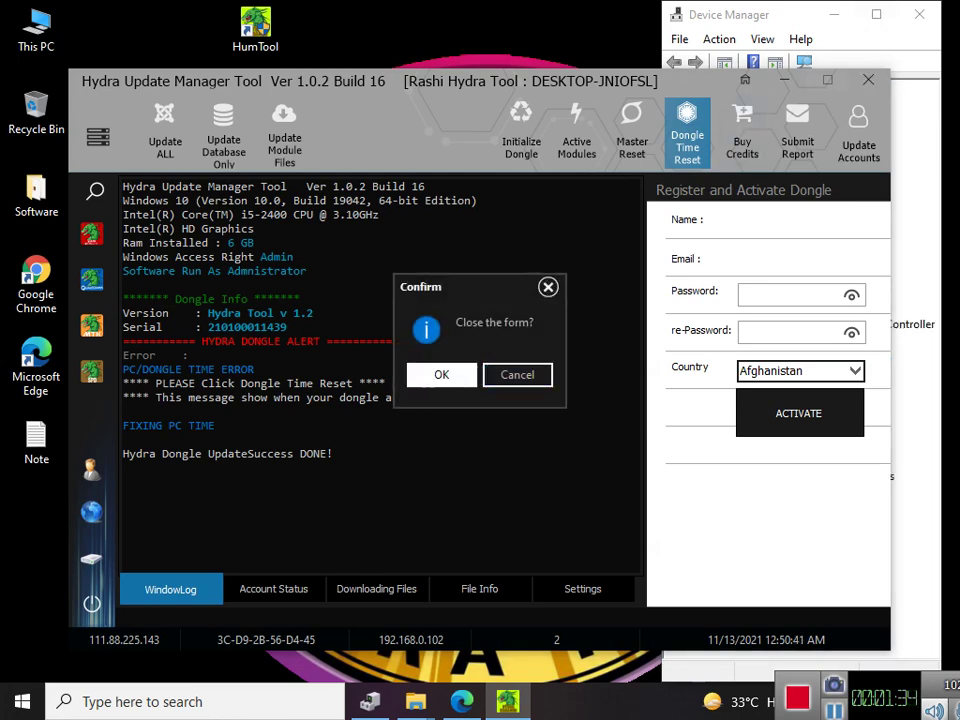
key("Return")
right_click(236, 36)
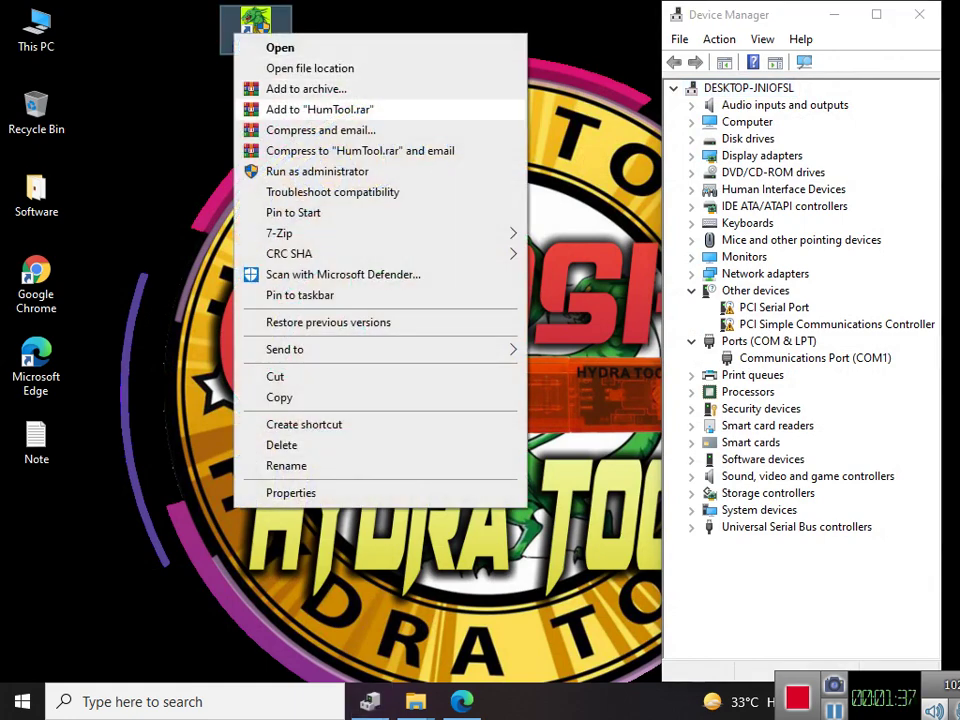
left_click(317, 171)
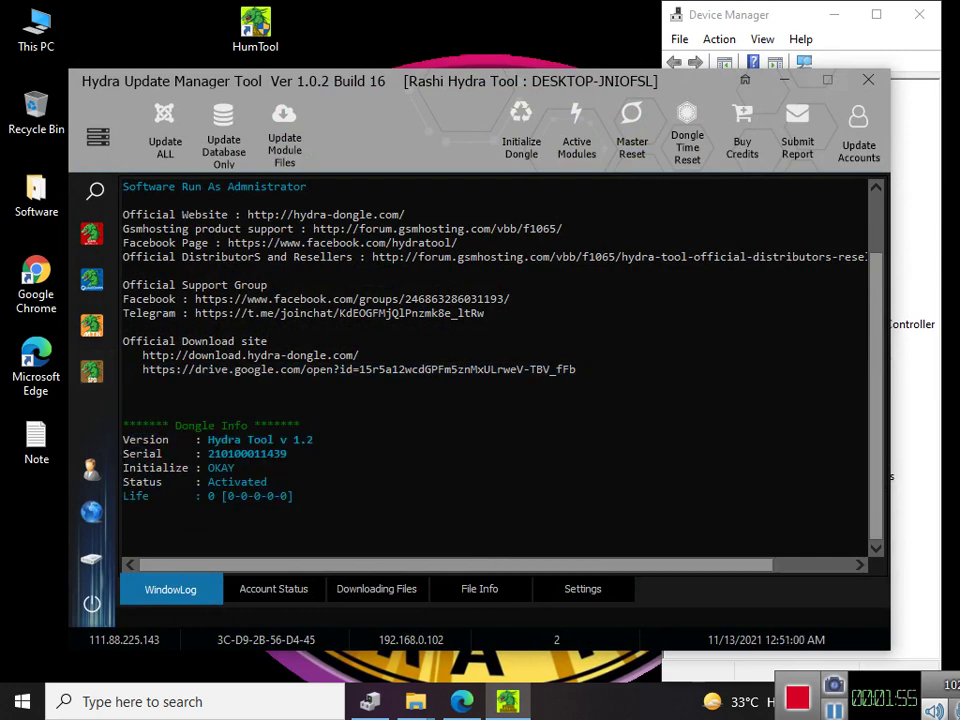
left_click_drag(220, 512, 128, 243)
Step: Show the Qualcomm module page and start its update
left_click(97, 138)
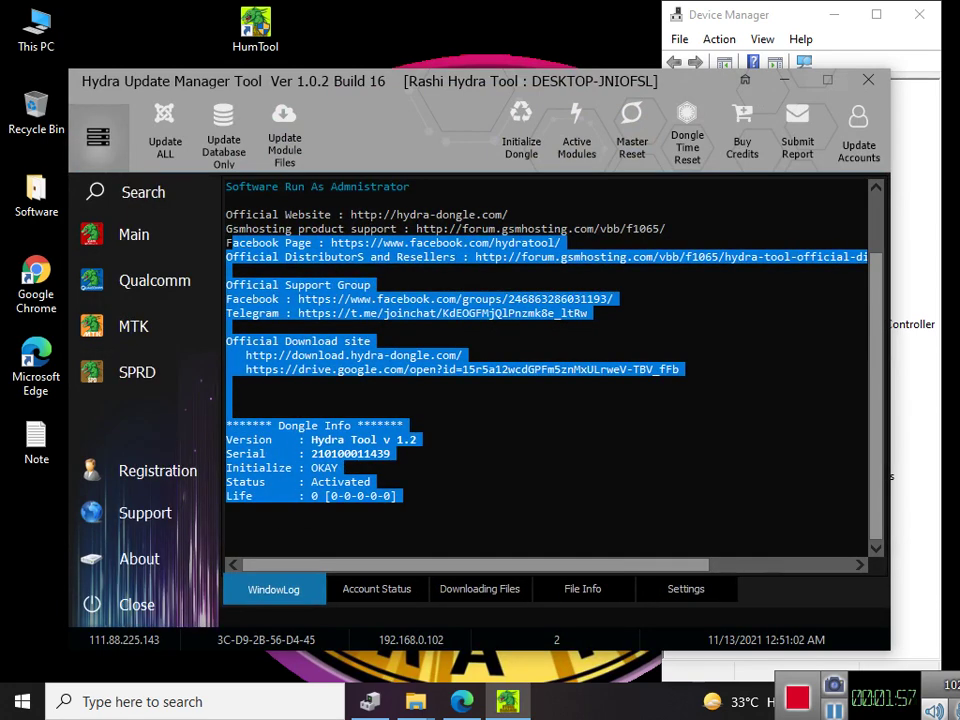
left_click(150, 281)
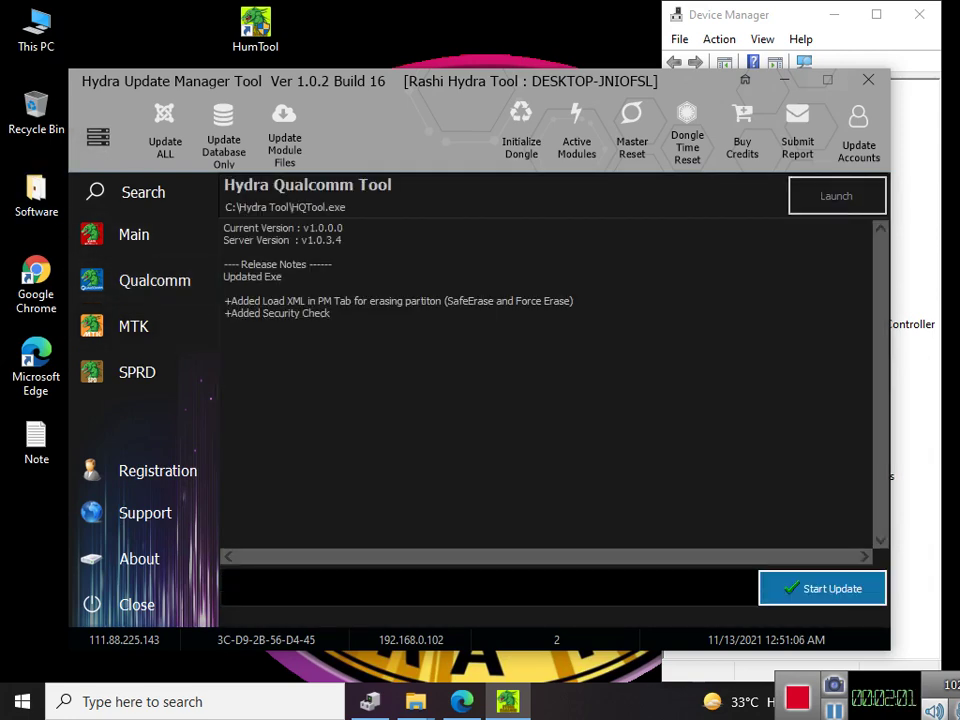
left_click(822, 588)
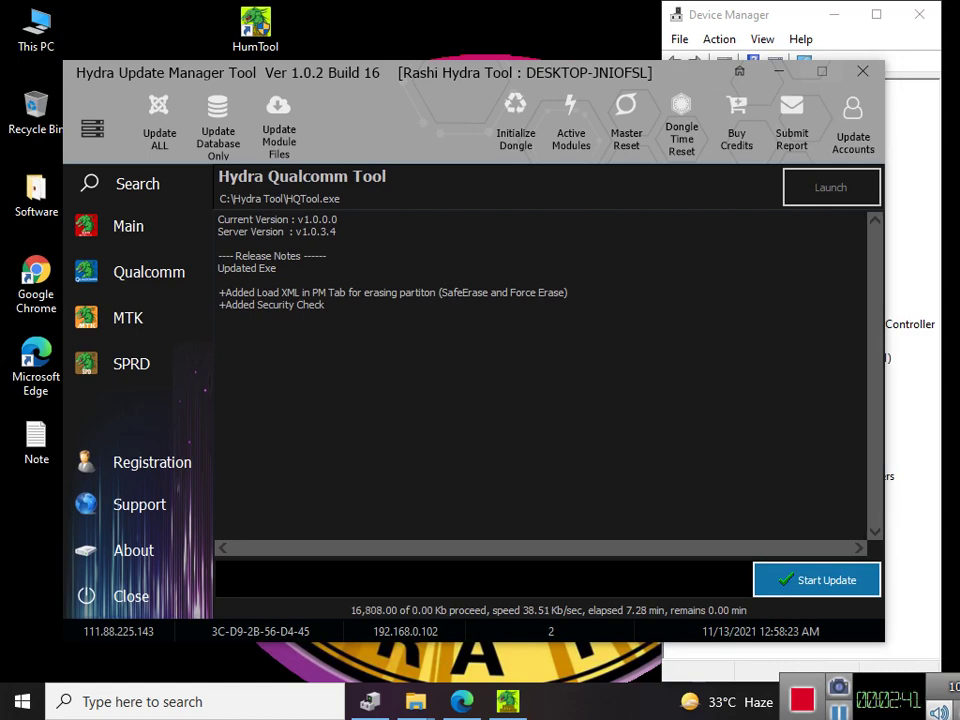
Step: Launch the updated Hydra Qualcomm Tool from its module page
left_click_drag(400, 115, 433, 122)
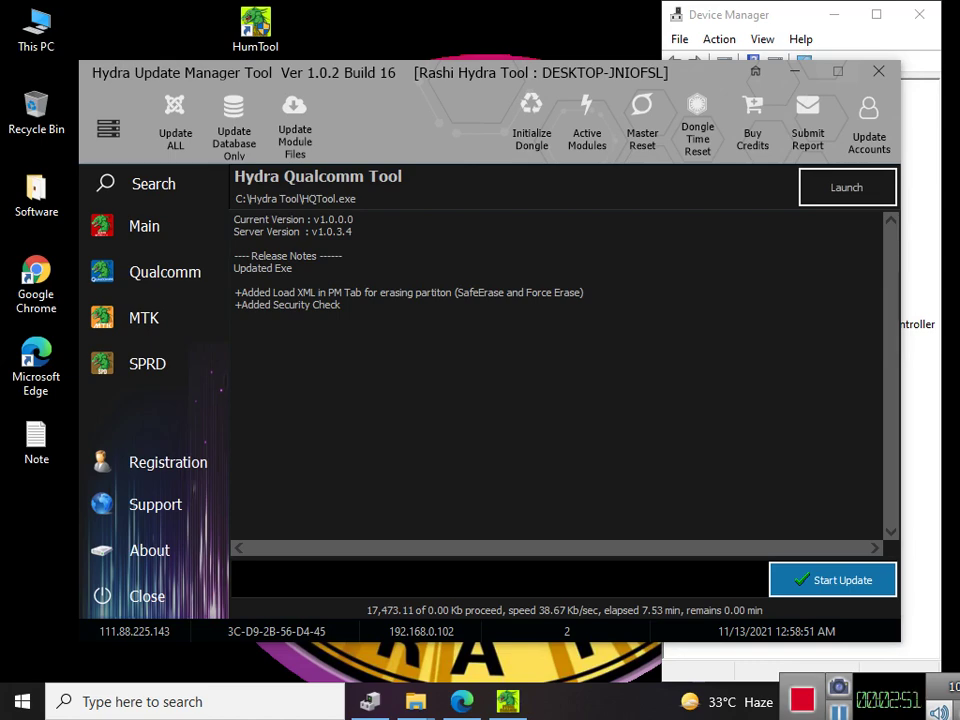
left_click_drag(329, 293, 340, 335)
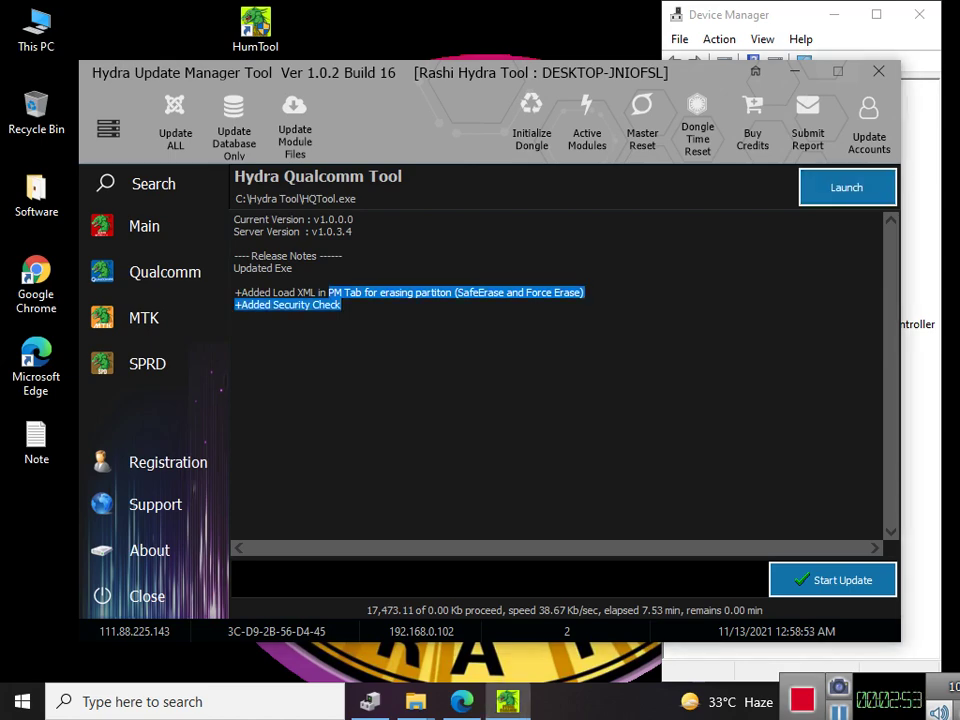
left_click(847, 187)
right_click(210, 249)
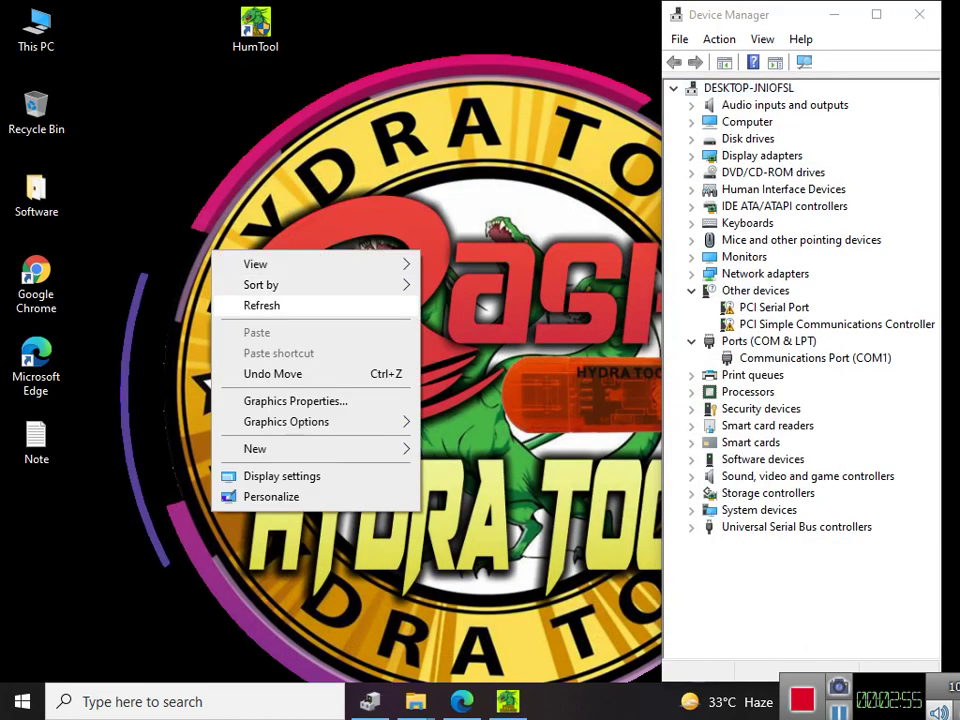
left_click(264, 304)
right_click(276, 287)
left_click(326, 343)
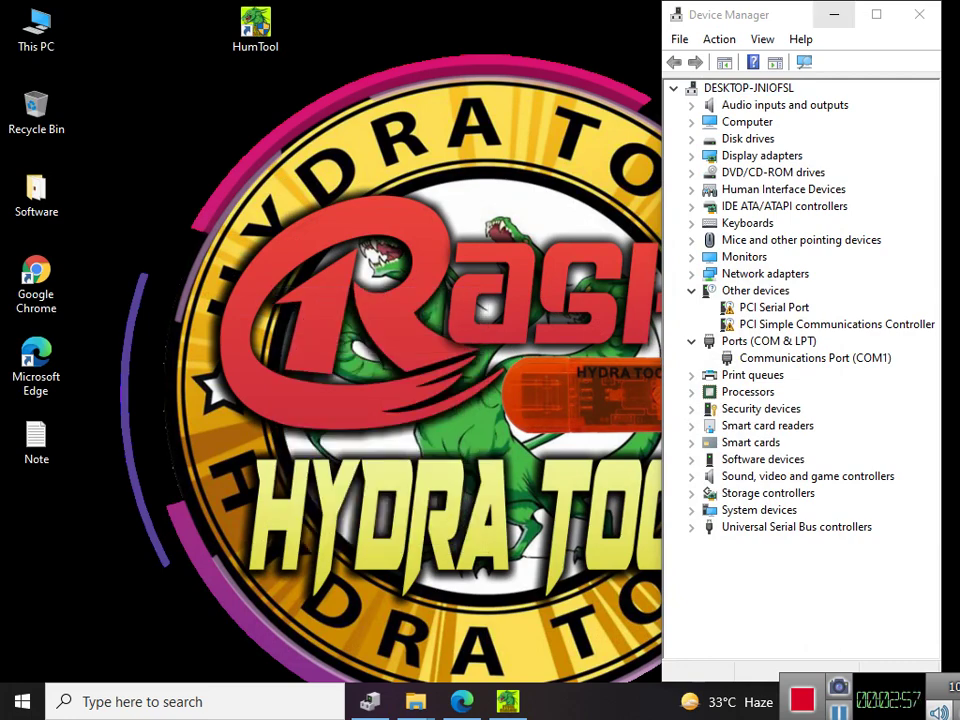
right_click(291, 191)
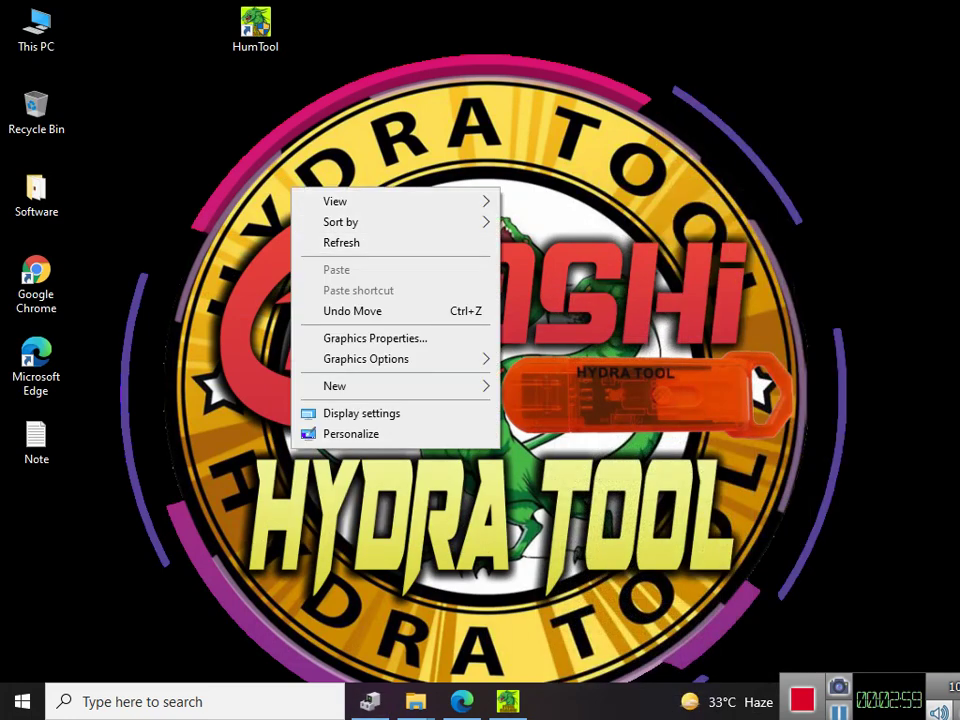
left_click(341, 244)
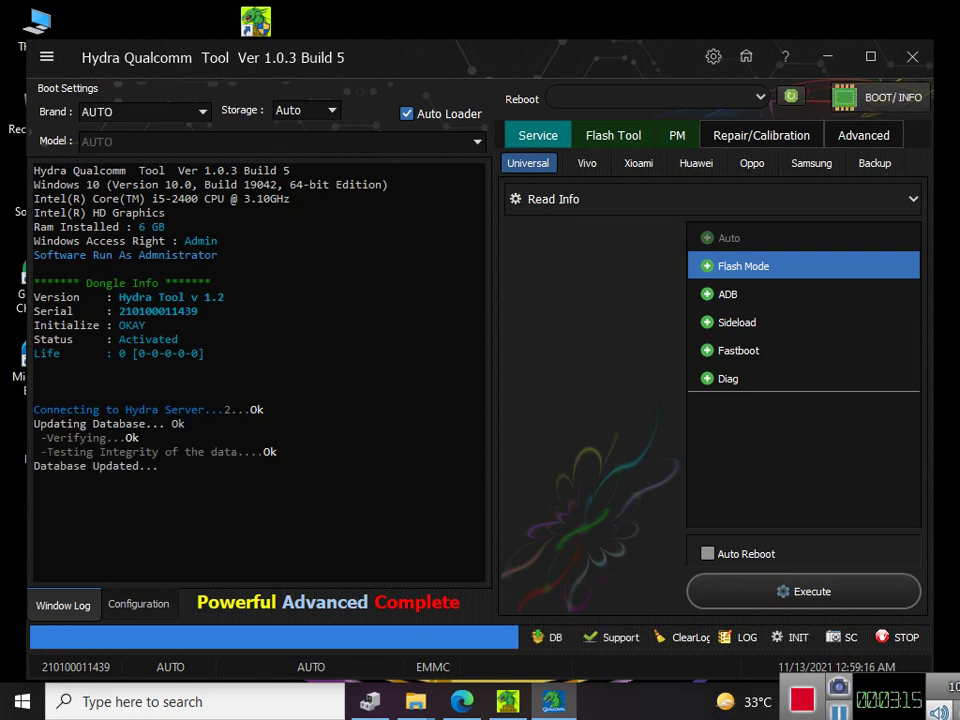
Step: Browse the phone brands available in the boot settings
left_click(203, 112)
scroll(137, 311, "down", 1)
scroll(137, 300, "down", 4)
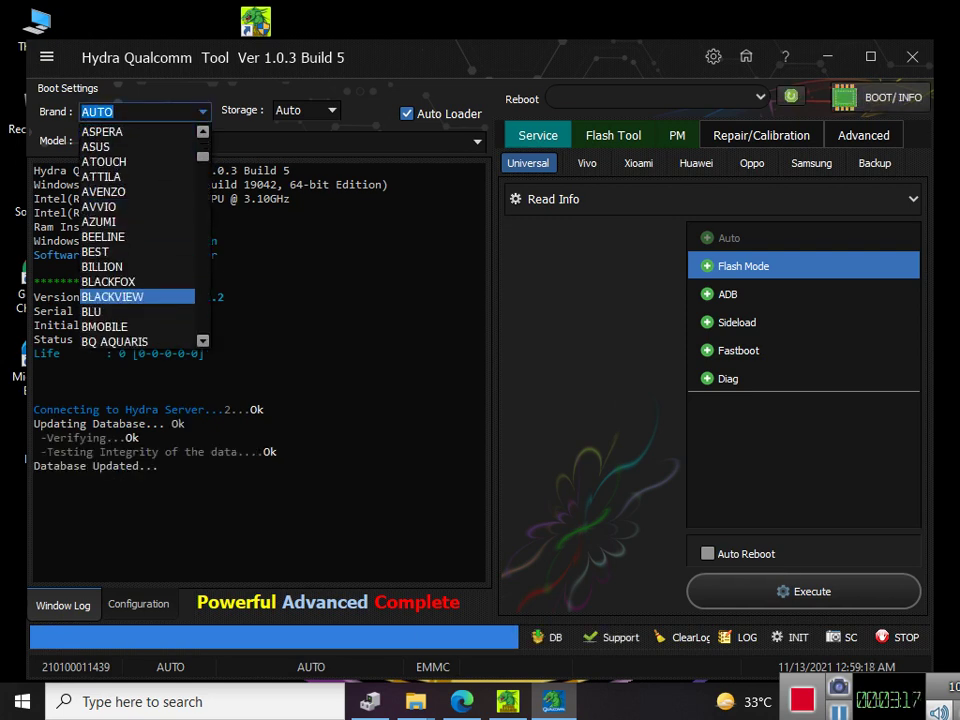